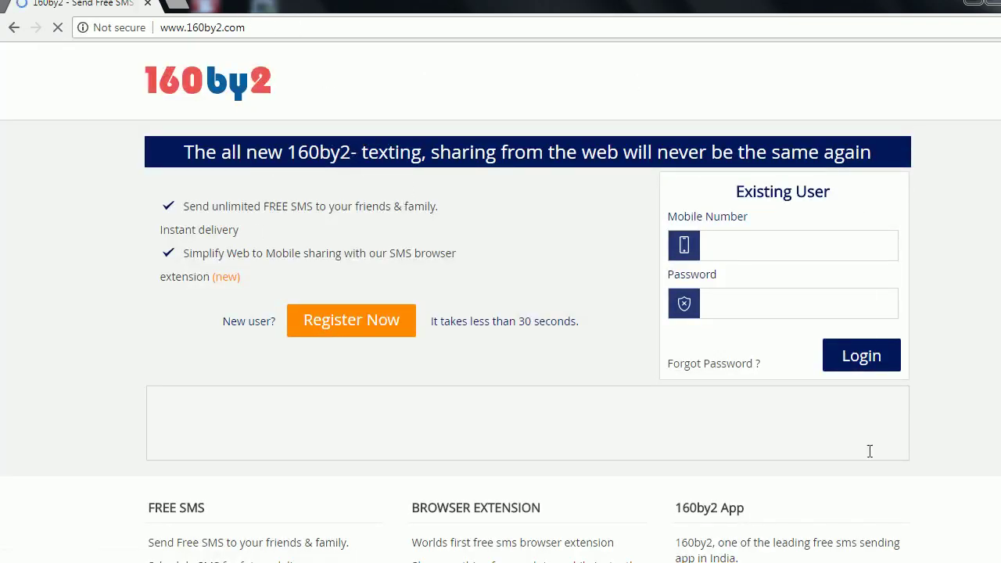
Enter the account's mobile number and password in the 160by2 existing-user login and submit.
{"action": "scroll", "coordinate": [153, 379], "scroll_direction": "down", "scroll_amount": 2}
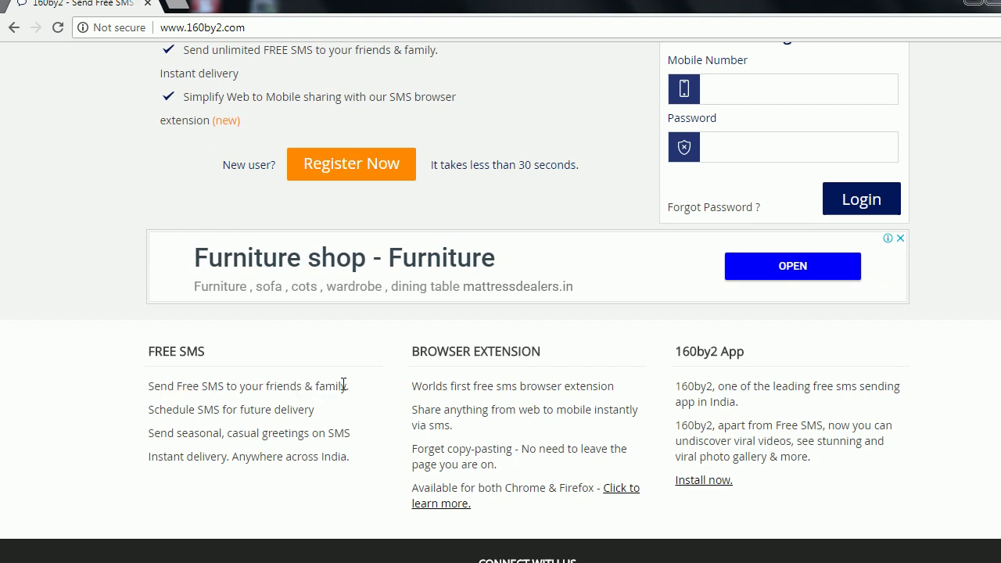
{"action": "scroll", "coordinate": [344, 384], "scroll_direction": "up", "scroll_amount": 2}
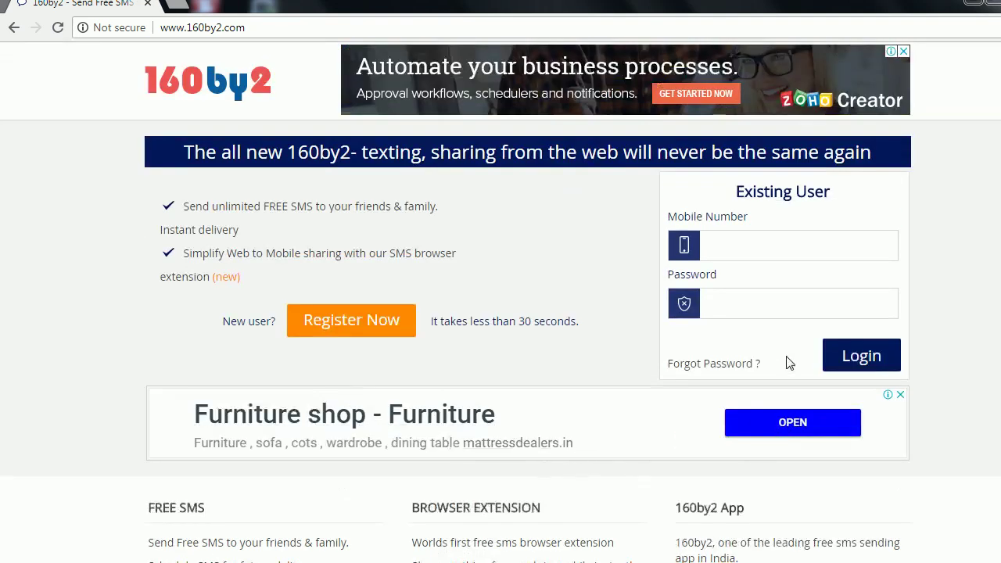
{"action": "left_click", "coordinate": [725, 245]}
{"action": "left_click", "coordinate": [865, 359]}
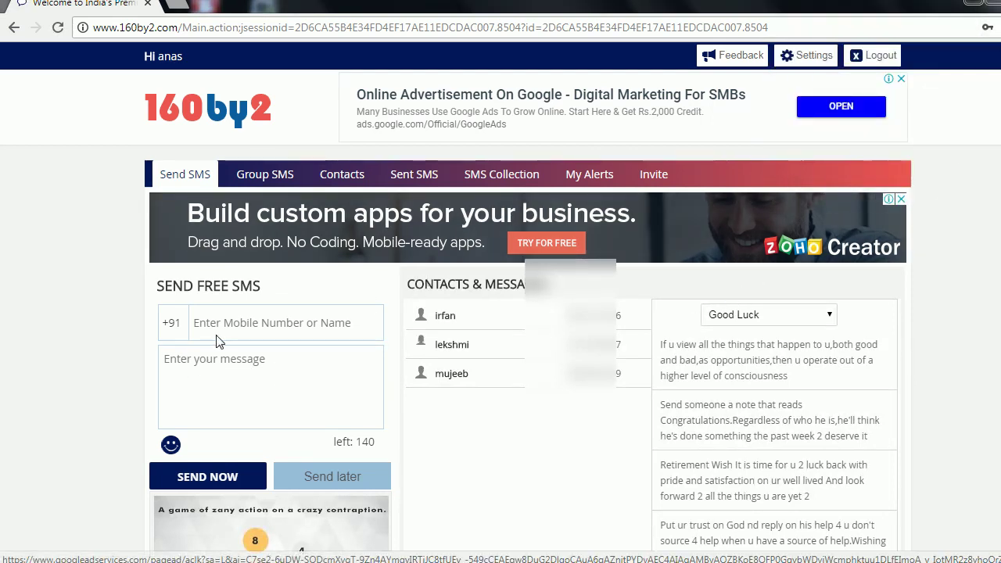
Scroll down to the Send Free SMS form and pick irfan from saved contacts as recipient.
{"action": "scroll", "coordinate": [251, 260], "scroll_direction": "down", "scroll_amount": 1}
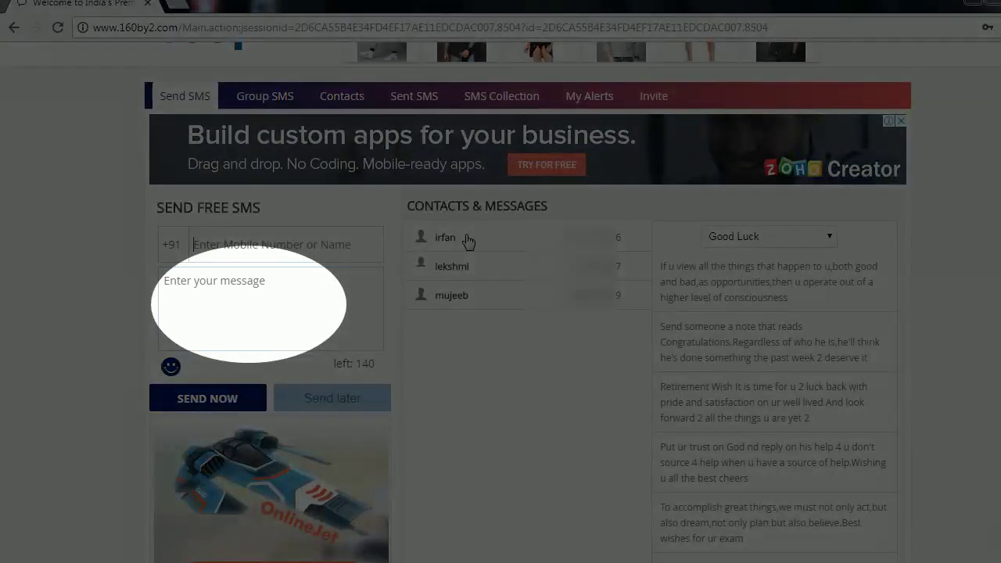
{"action": "left_click", "coordinate": [468, 242]}
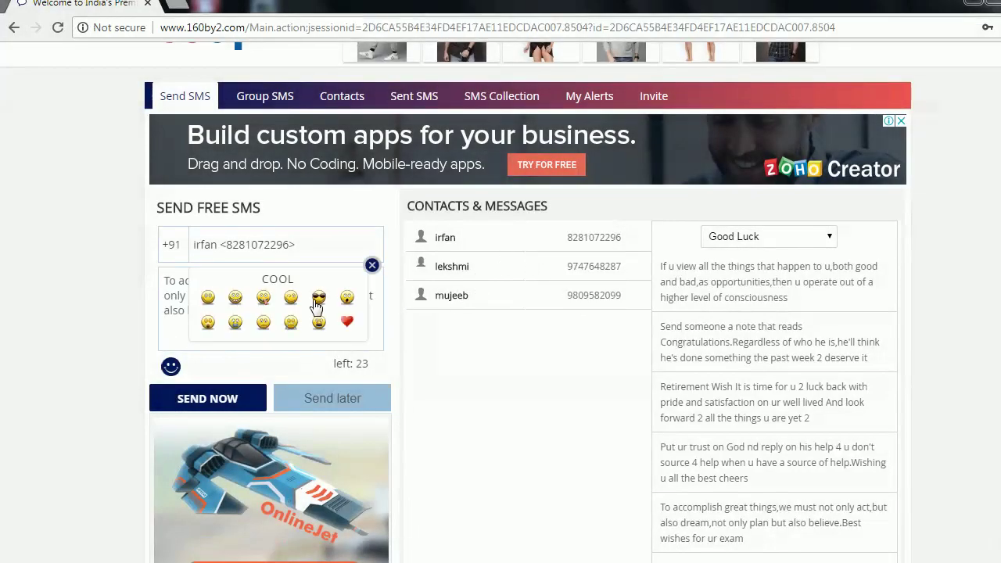
Send irfan the 'To accomplish great things' message with a cool smiley, then open a new tab.
{"action": "left_click", "coordinate": [316, 296]}
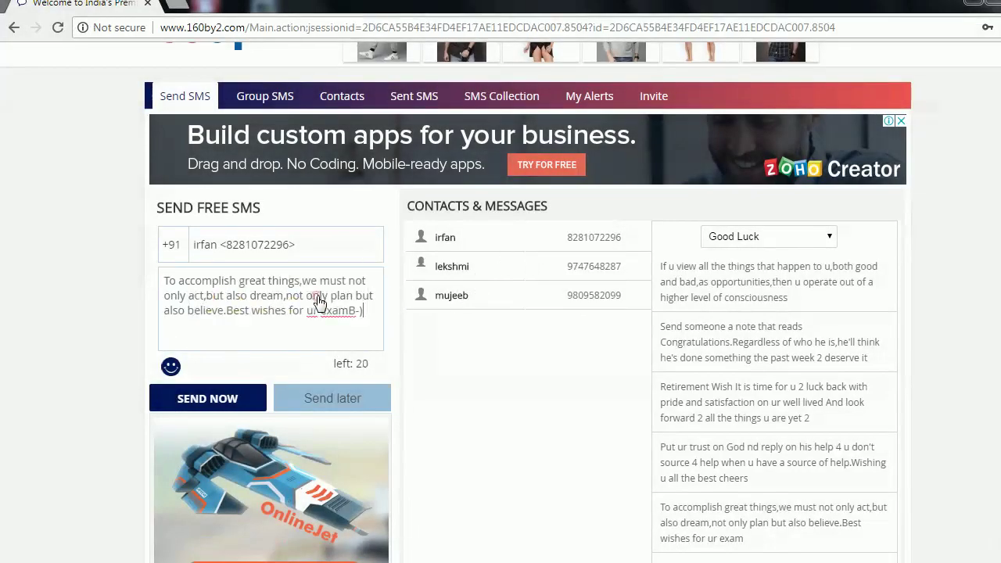
{"action": "left_click", "coordinate": [201, 403]}
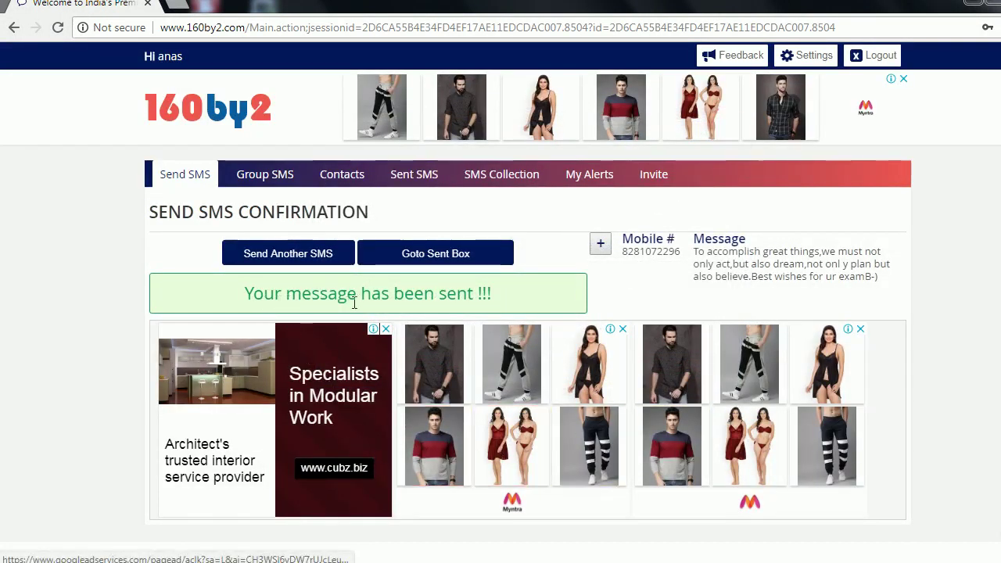
{"action": "key", "text": "ctrl+t"}
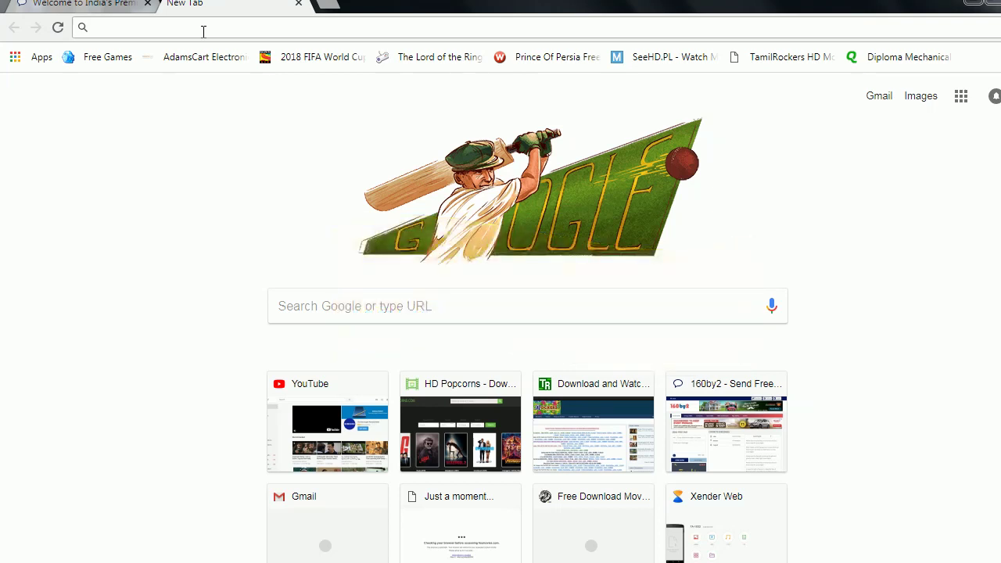
{"action": "type", "text": "w"}
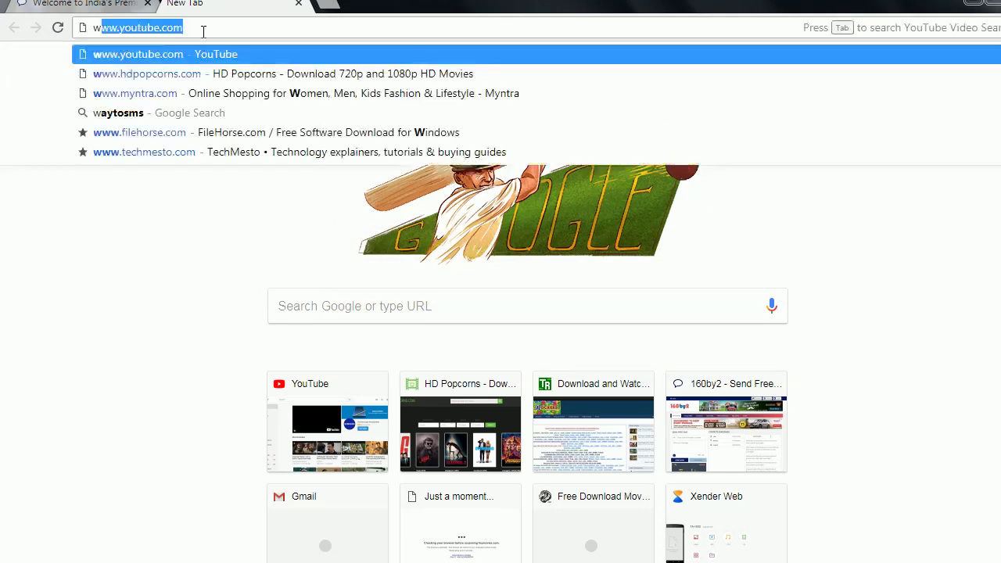
{"action": "type", "text": "ww.way2sms.com"}
{"action": "key", "text": "Return"}
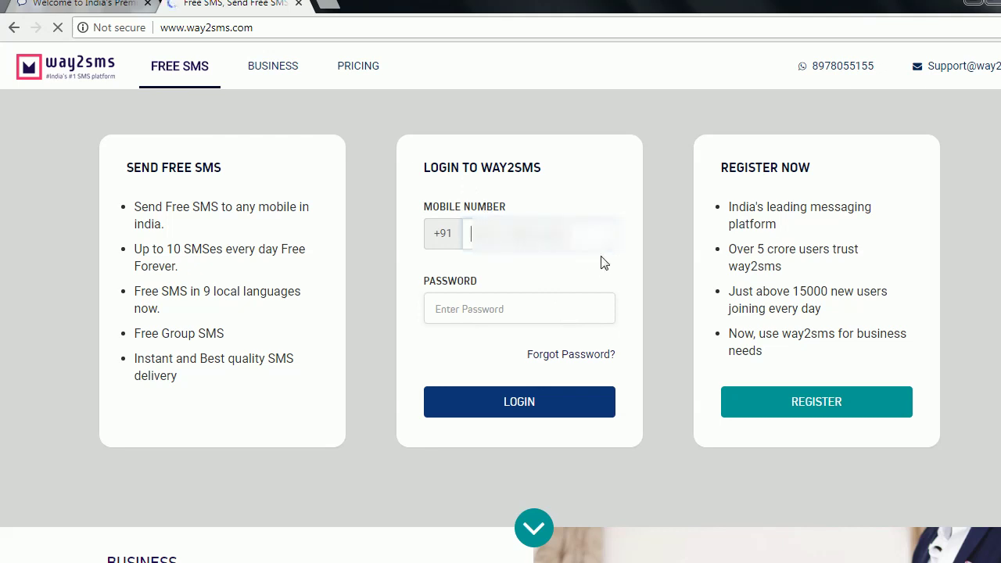
Log in to way2sms with the account's mobile number and password.
{"action": "type", "text": "9"}
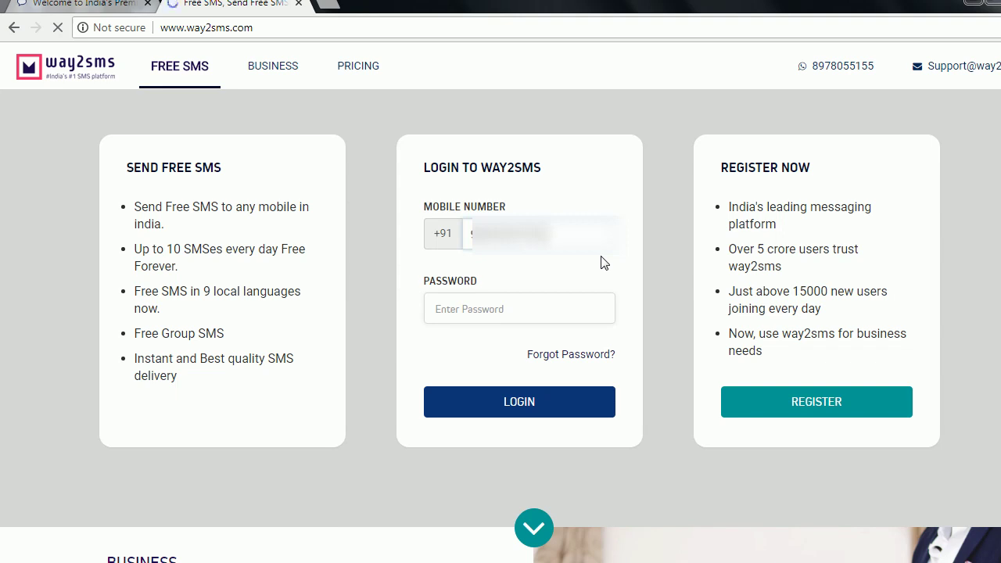
{"action": "left_click", "coordinate": [467, 316]}
{"action": "type", "text": "12"}
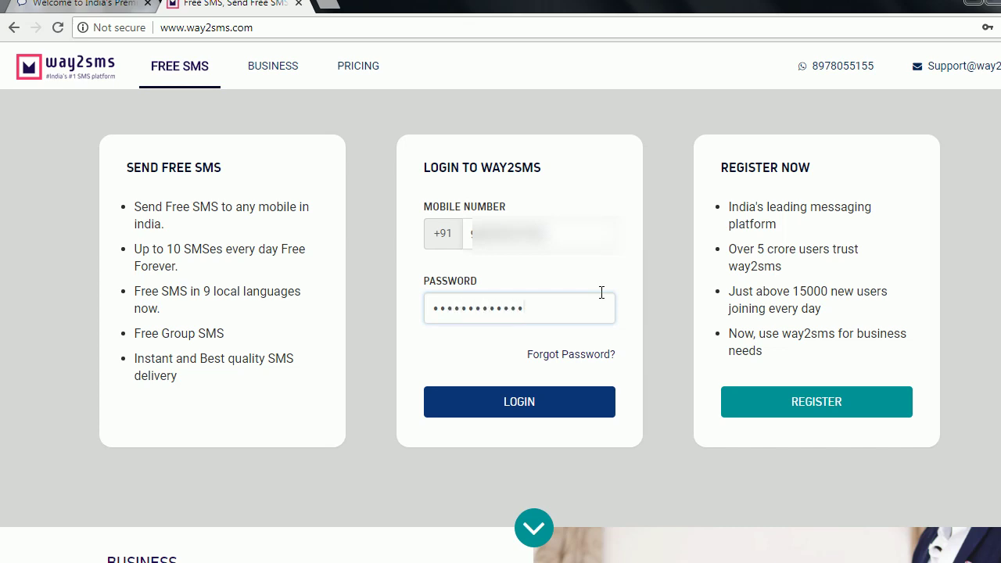
{"action": "left_click", "coordinate": [547, 405]}
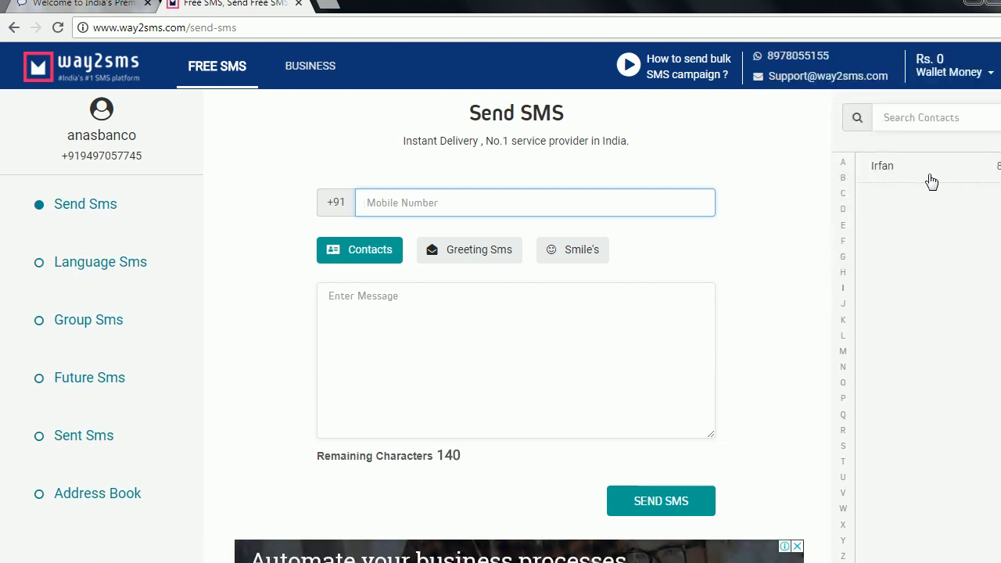
Choose Irfan from the contacts, write 'do your work' and send the SMS.
{"action": "left_click", "coordinate": [919, 171]}
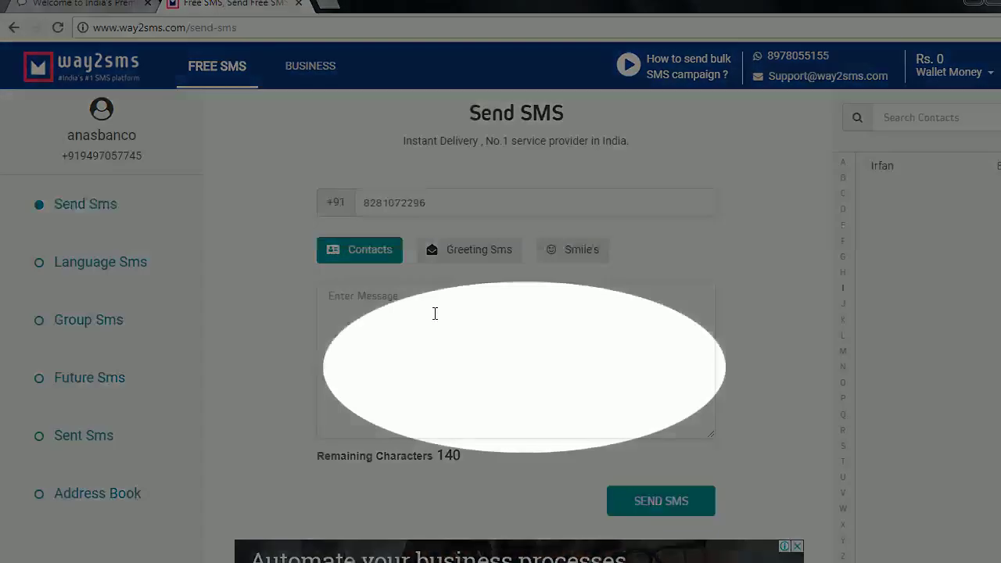
{"action": "left_click", "coordinate": [433, 321]}
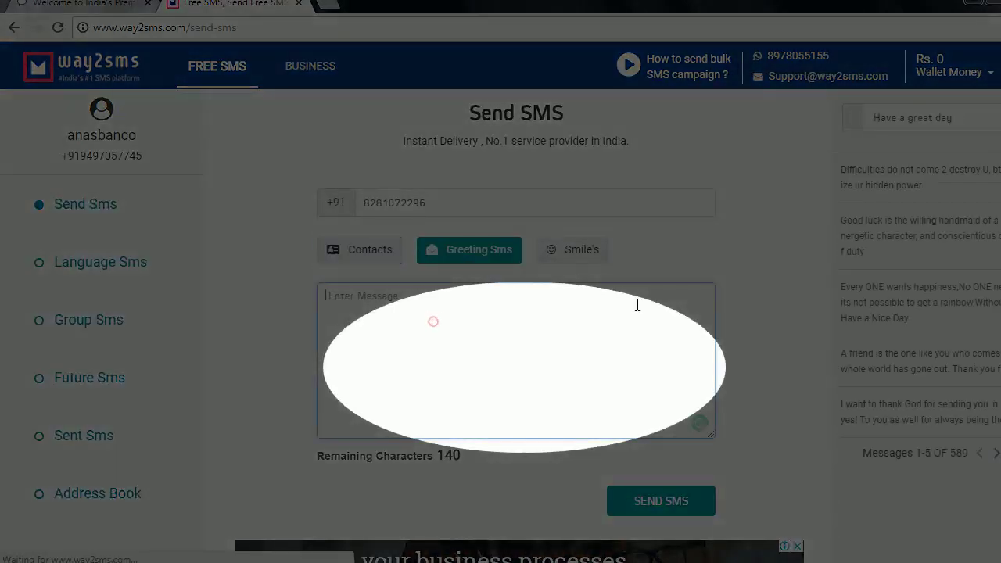
{"action": "type", "text": "zsidfhgisfs"}
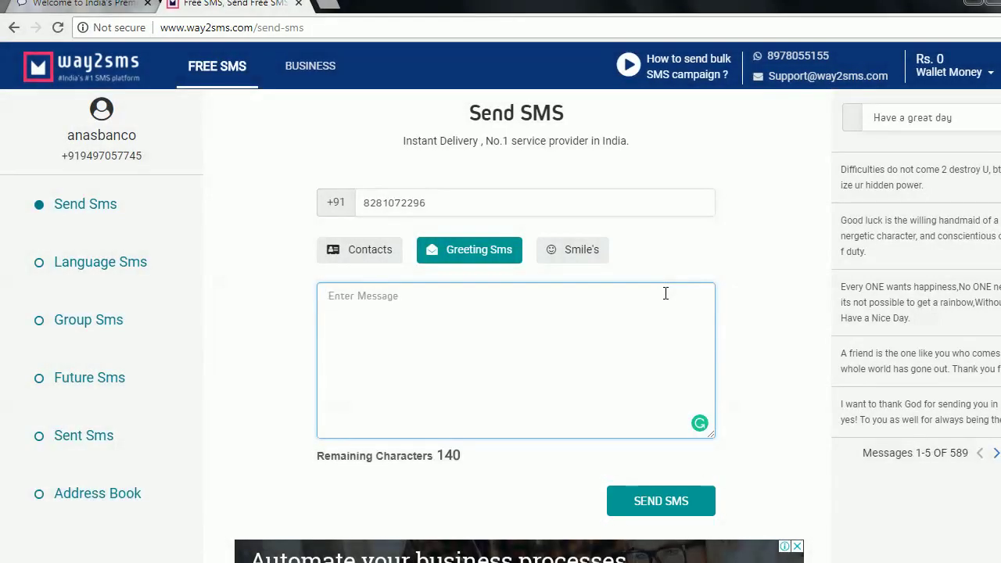
{"action": "type", "text": "do yo"}
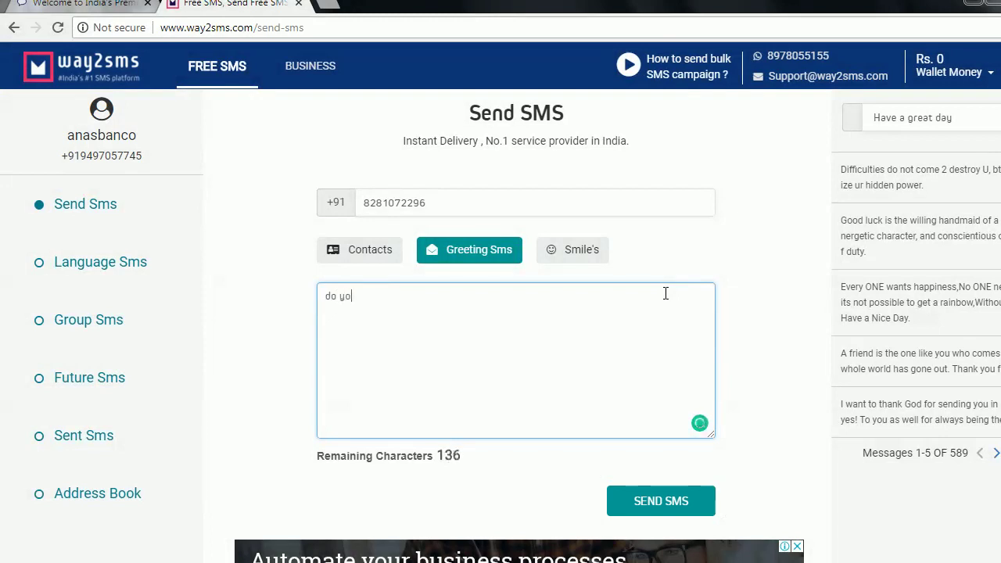
{"action": "type", "text": "ur wor"}
{"action": "type", "text": "k"}
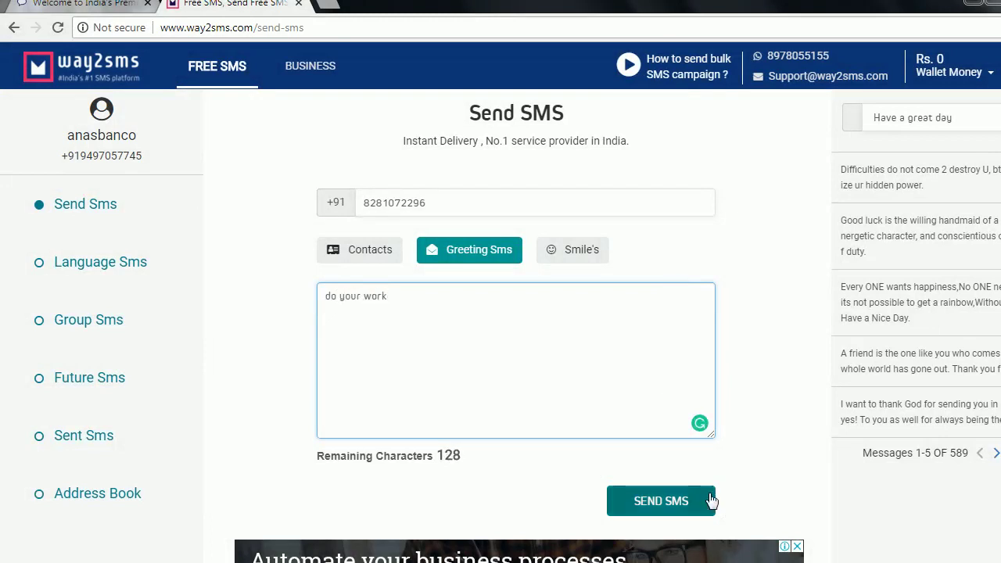
{"action": "left_click", "coordinate": [694, 505]}
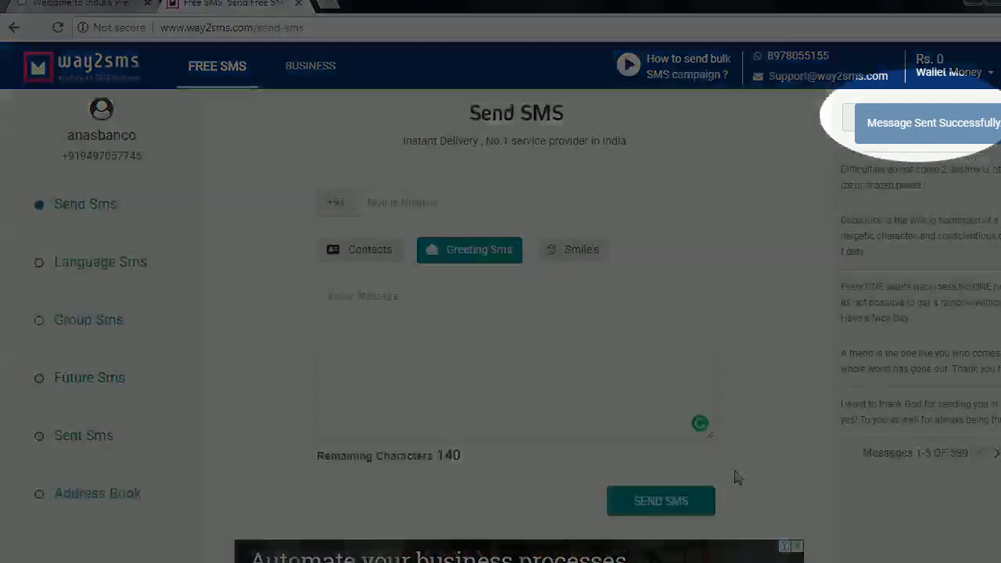